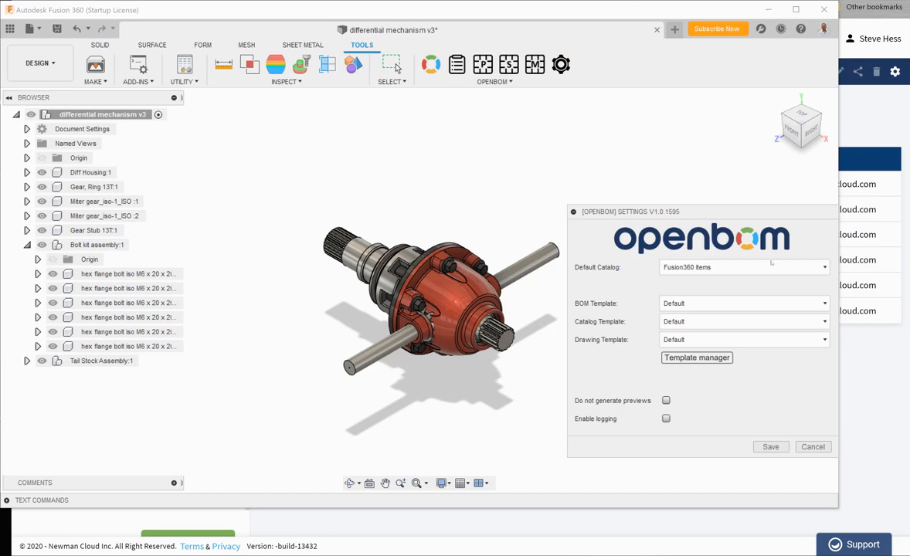
- Set the OpenBOM default catalog to Fusion360 Items and save the settings
{"action": "left_click", "coordinate": [776, 266]}
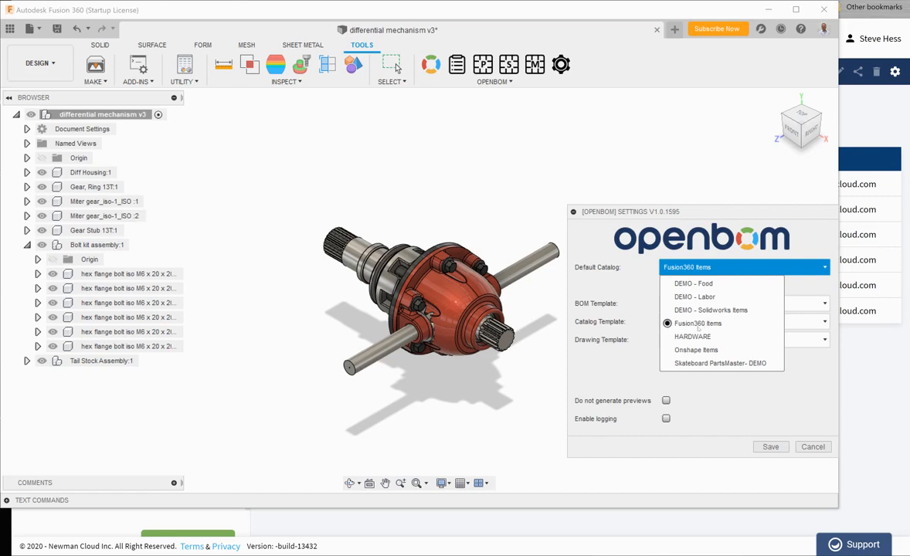
{"action": "left_click", "coordinate": [699, 326]}
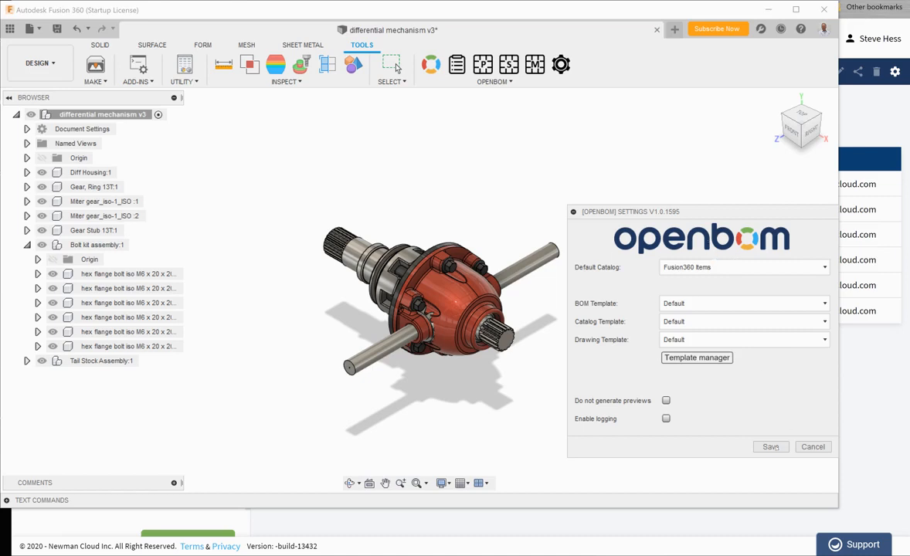
{"action": "left_click", "coordinate": [771, 447]}
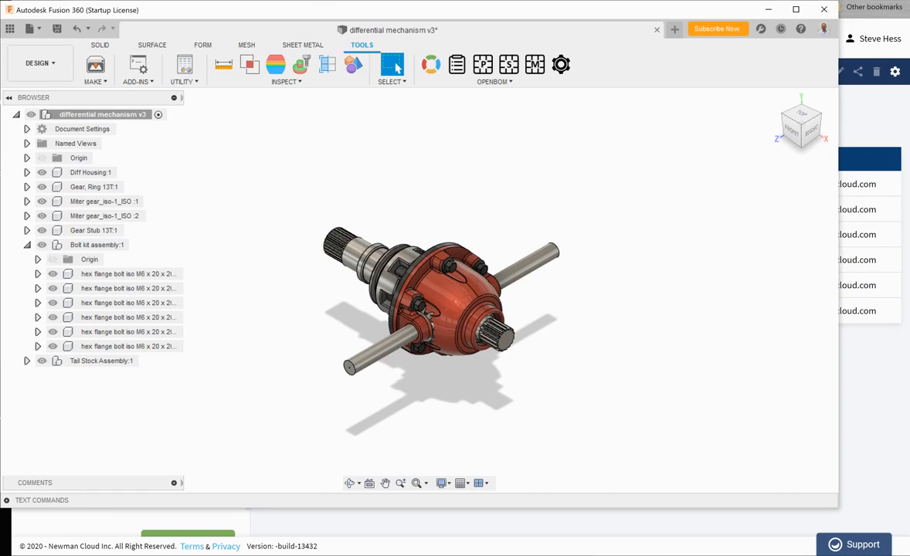
- Switch to the OpenBOM dashboard in the browser to check the list of all catalogs, and return to Fusion 360
{"action": "key", "text": "alt+Tab"}
{"action": "left_click_drag", "start_coordinate": [297, 184], "coordinate": [306, 183]}
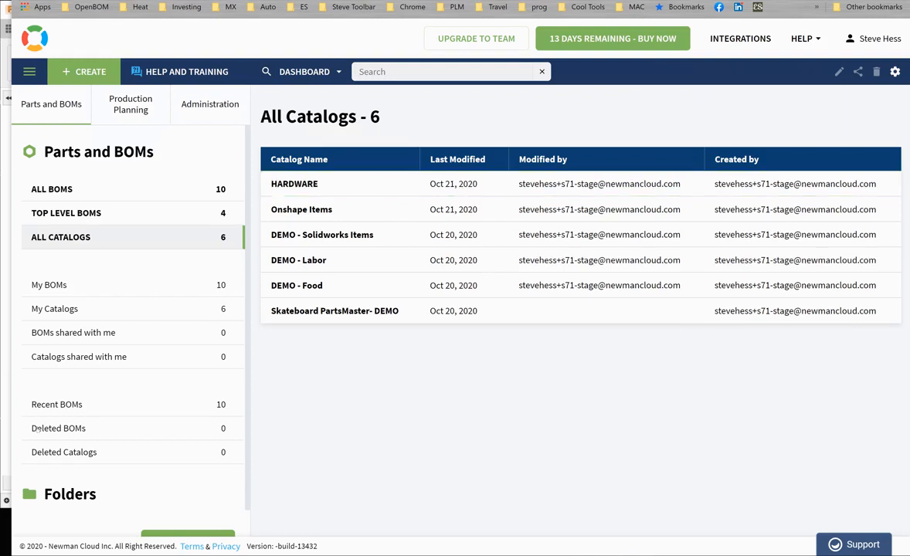
{"action": "left_click", "coordinate": [6, 448]}
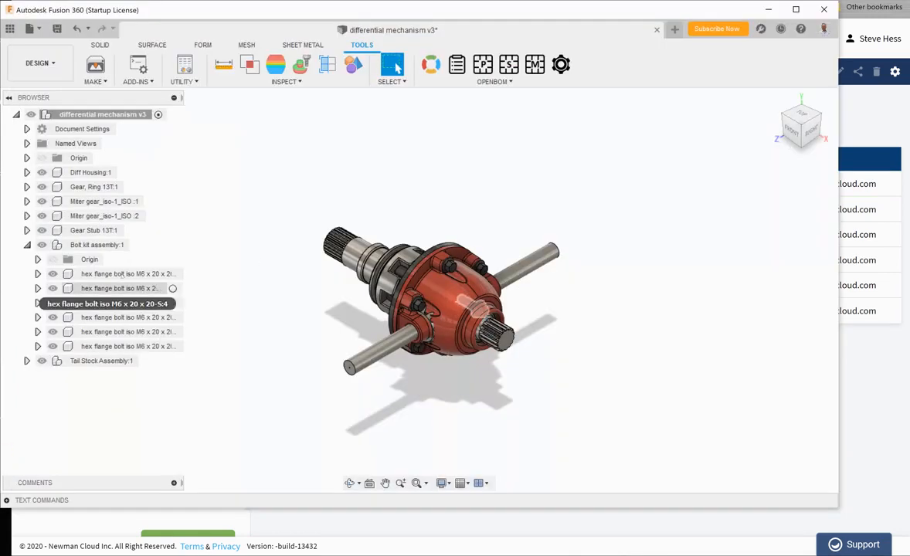
- Save the first hex flange bolt of the bolt kit assembly as an OpenBOM item in the HARDWARE catalog
{"action": "right_click", "coordinate": [124, 275]}
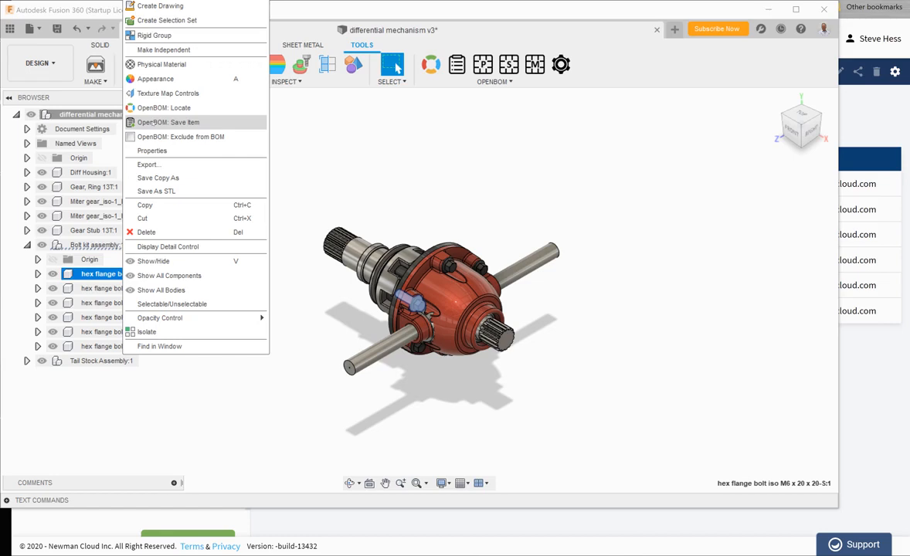
{"action": "left_click", "coordinate": [154, 122]}
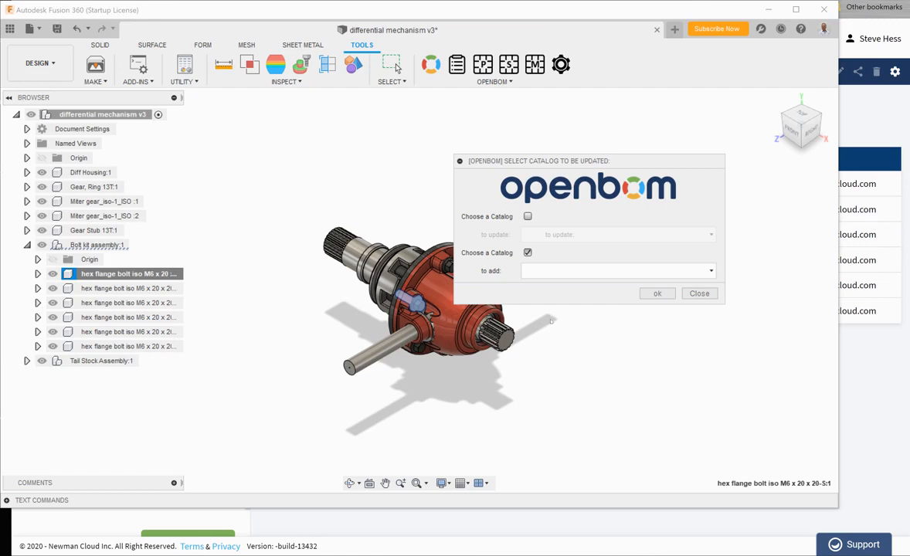
{"action": "left_click", "coordinate": [711, 271]}
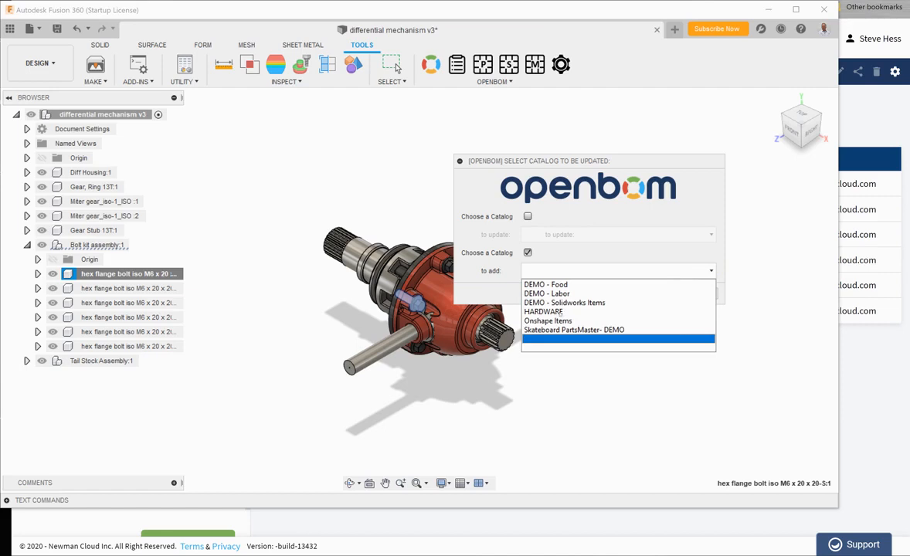
{"action": "left_click", "coordinate": [560, 312]}
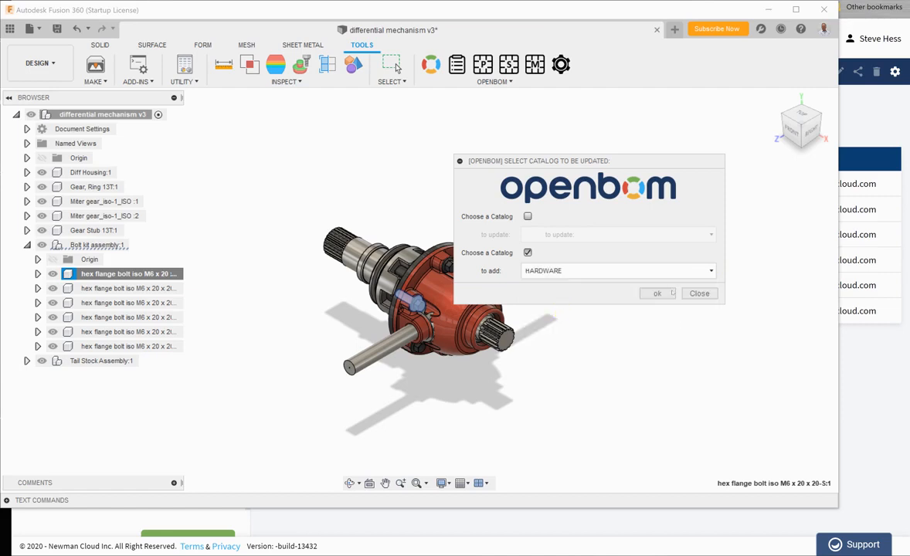
{"action": "left_click", "coordinate": [673, 293]}
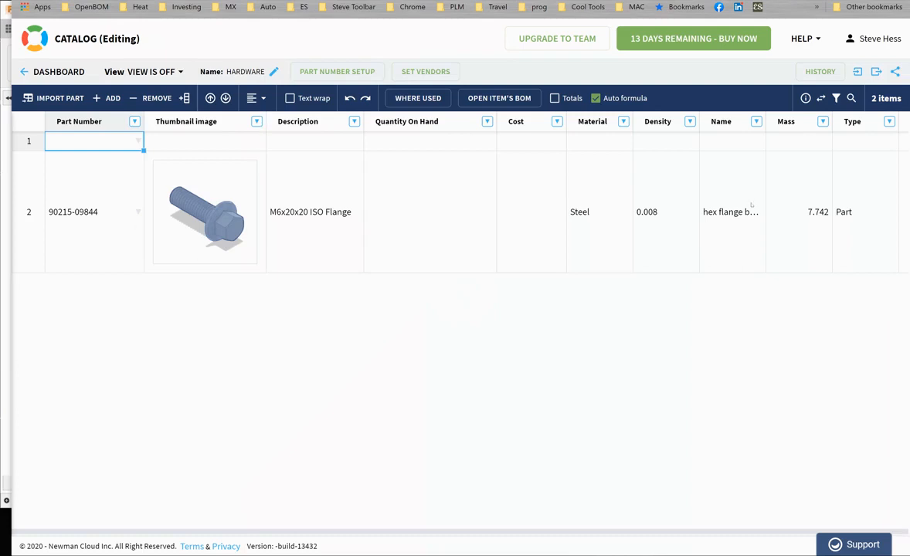
- Return to Fusion 360 and save the Bolt kit assembly as an OpenBOM item in the HARDWARE catalog
{"action": "left_click", "coordinate": [8, 278]}
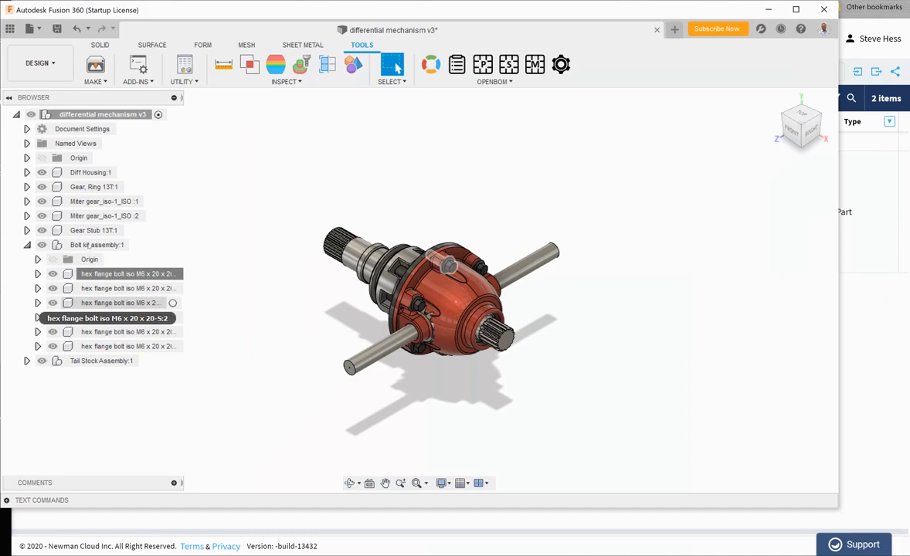
{"action": "right_click", "coordinate": [86, 245]}
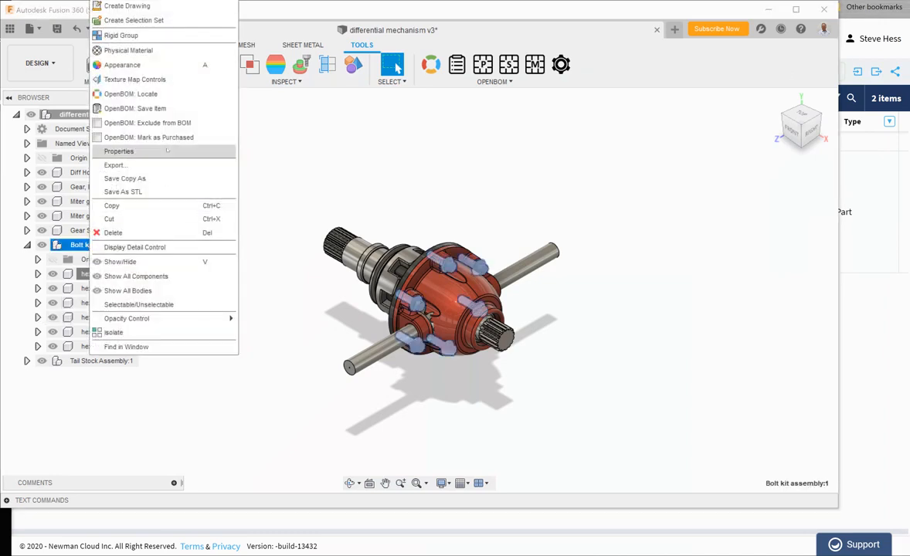
{"action": "left_click", "coordinate": [169, 110]}
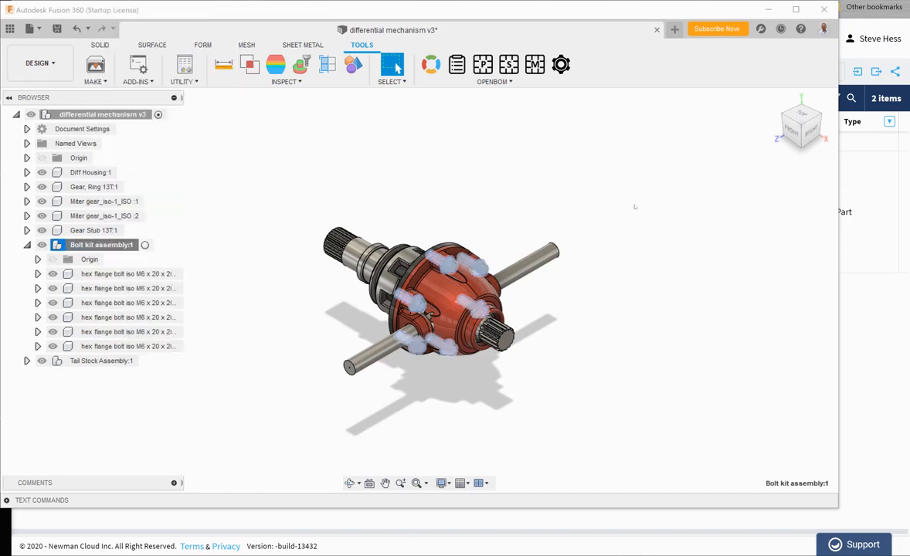
{"action": "left_click", "coordinate": [611, 271]}
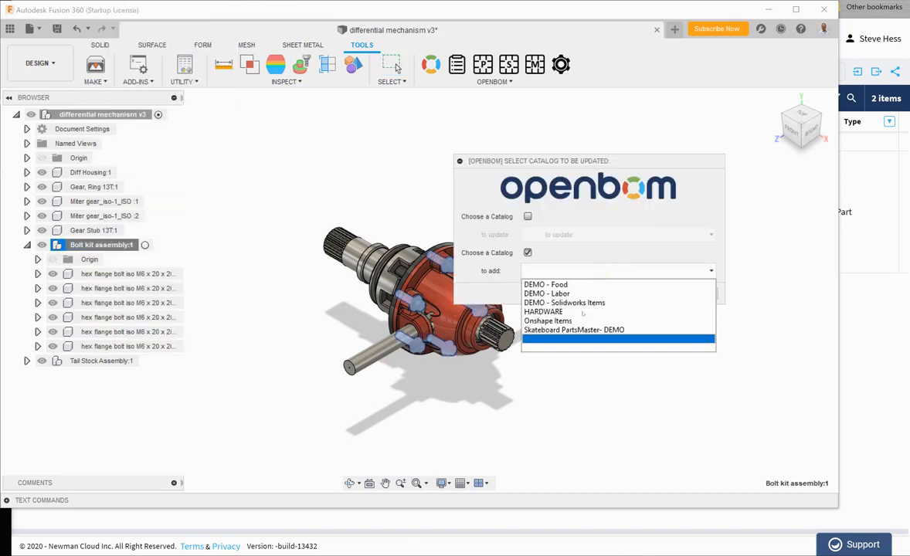
{"action": "left_click", "coordinate": [583, 312]}
{"action": "left_click", "coordinate": [663, 296]}
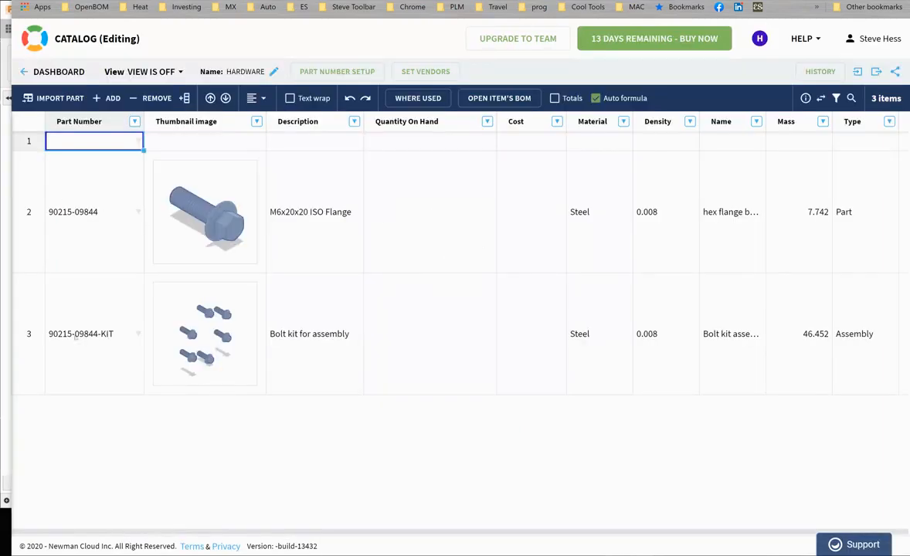
- Switch back to Fusion 360 and update the Bolt kit assembly's existing item in the HARDWARE catalog
{"action": "left_click", "coordinate": [3, 430]}
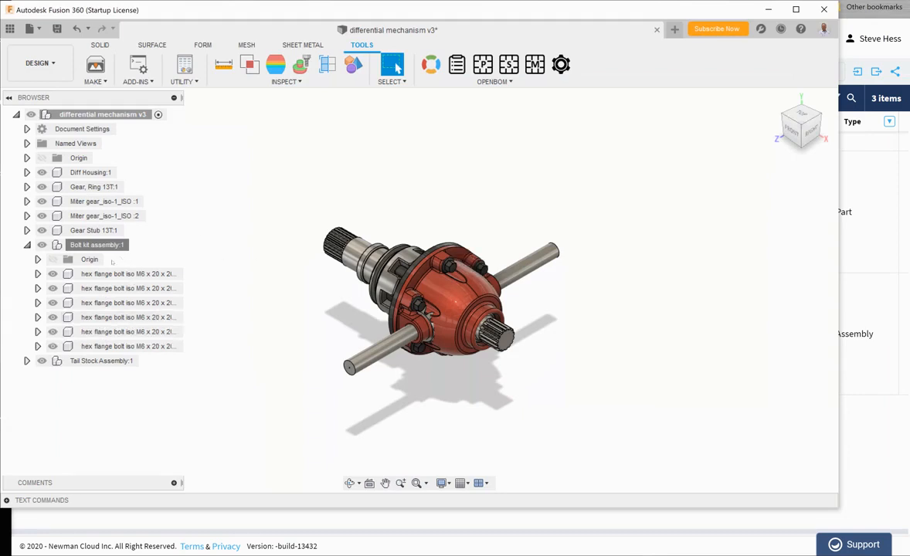
{"action": "right_click", "coordinate": [99, 245]}
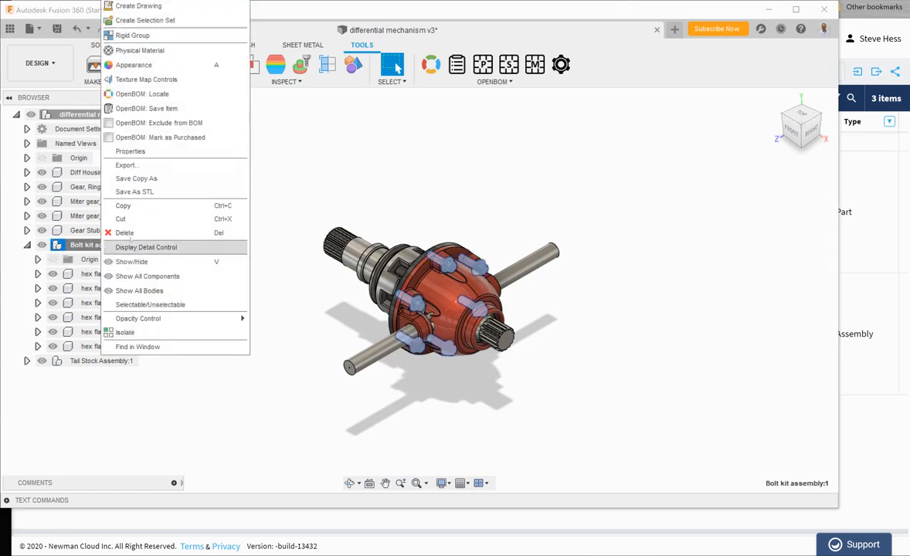
{"action": "left_click", "coordinate": [204, 109]}
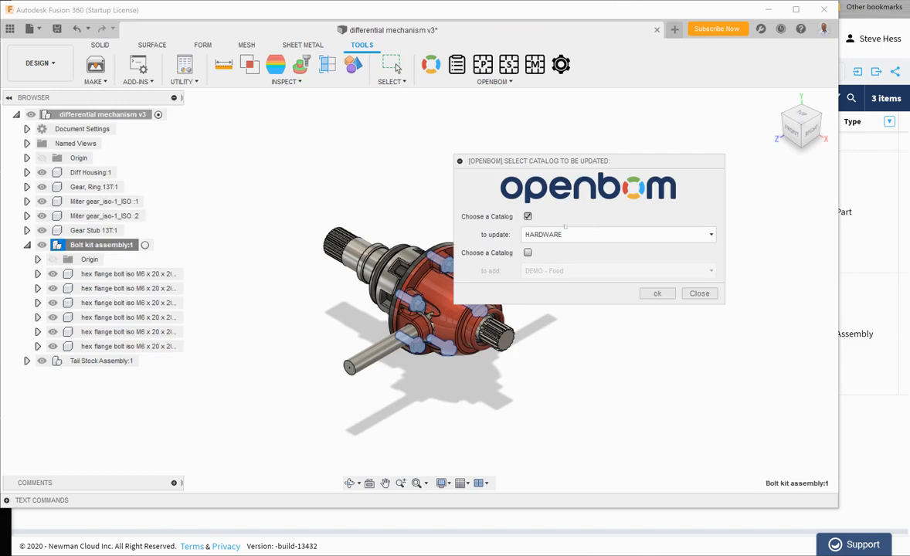
{"action": "left_click", "coordinate": [655, 293]}
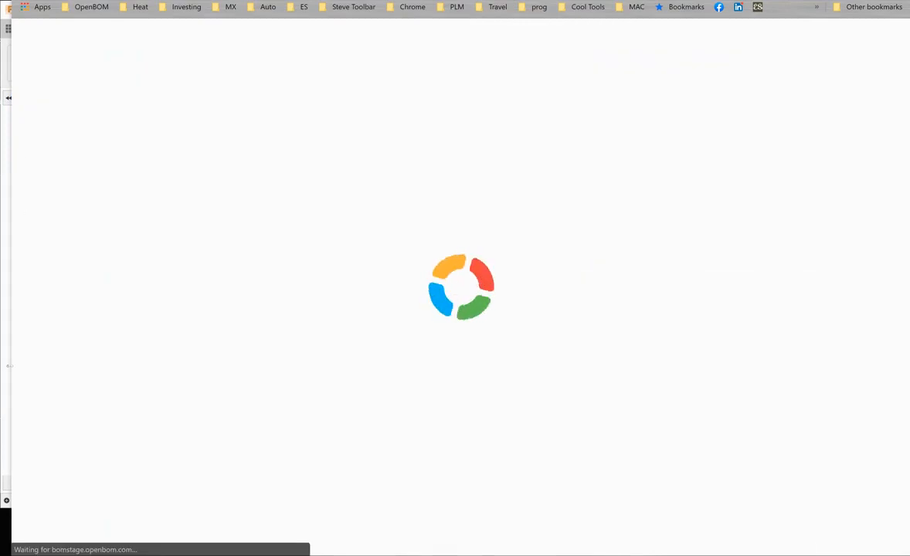
- Back in Fusion 360, review the OpenBOM settings and save them with Fusion360 Items as the default catalog
{"action": "left_click", "coordinate": [4, 372]}
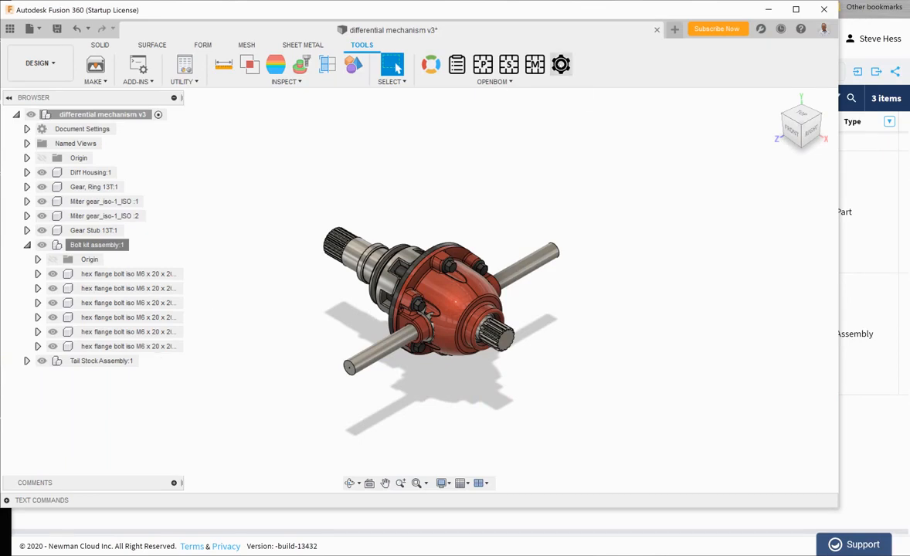
{"action": "left_click", "coordinate": [561, 65]}
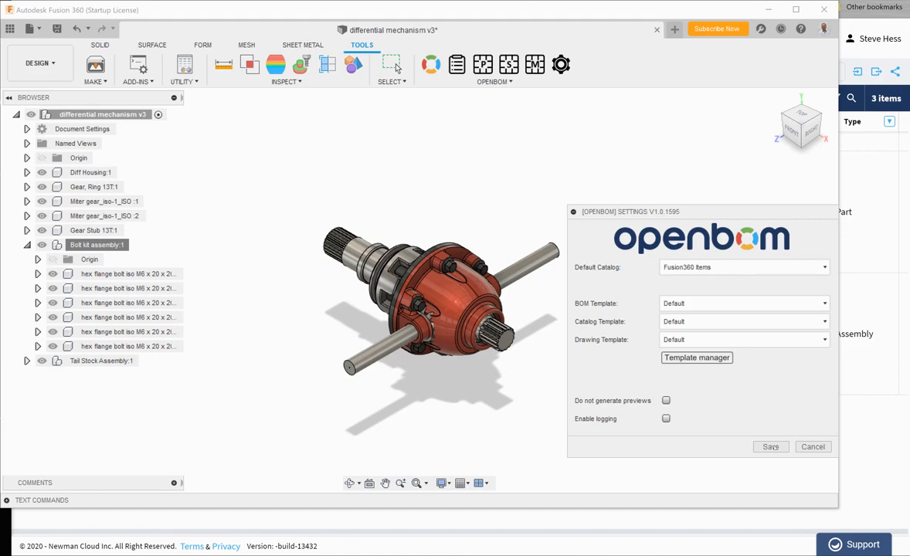
{"action": "left_click", "coordinate": [771, 447]}
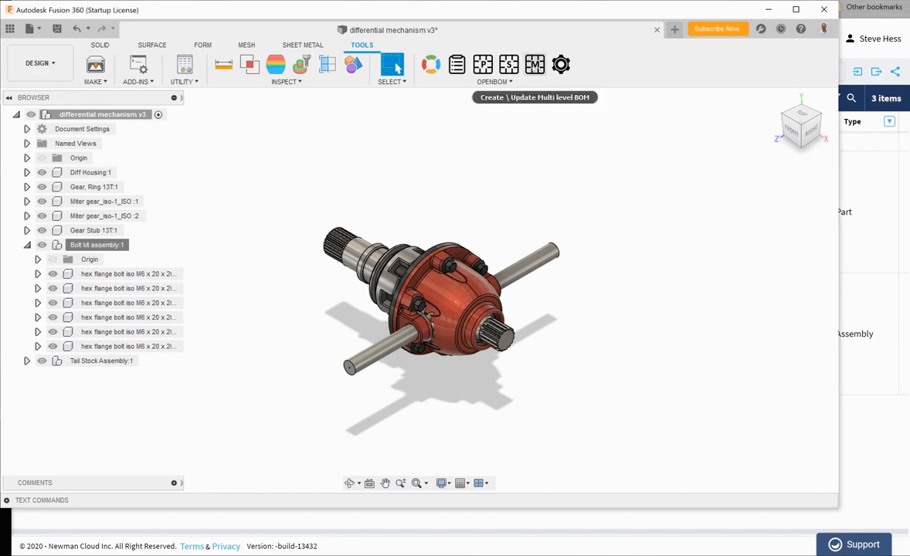
- Create a multi-level BOM of the differential mechanism, writing its parts and assemblies to the Fusion360 Items catalog
{"action": "left_click", "coordinate": [534, 65]}
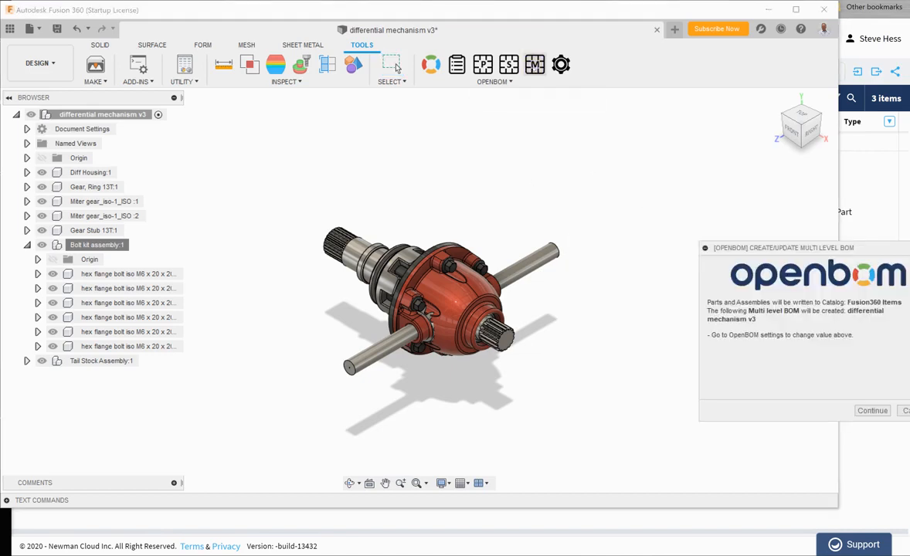
{"action": "left_click_drag", "start_coordinate": [775, 247], "coordinate": [637, 202]}
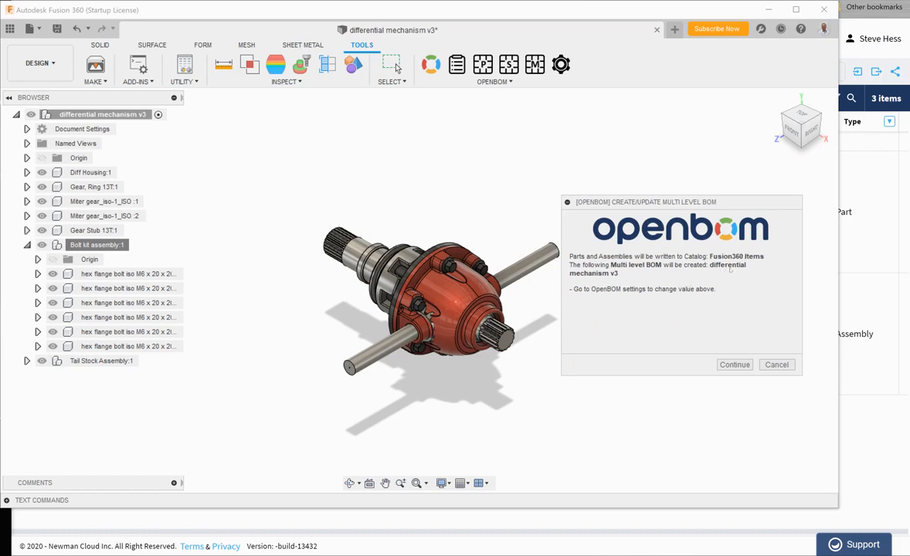
{"action": "left_click", "coordinate": [740, 366]}
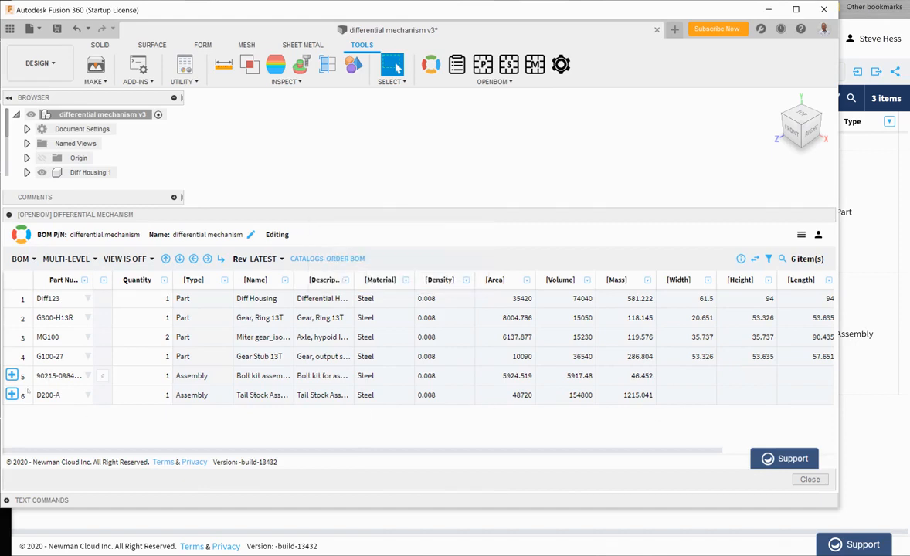
- Expand the bolt kit assembly in the BOM and widen the thumbnail column to inspect the parts, closing the BOM when done
{"action": "left_click", "coordinate": [12, 376]}
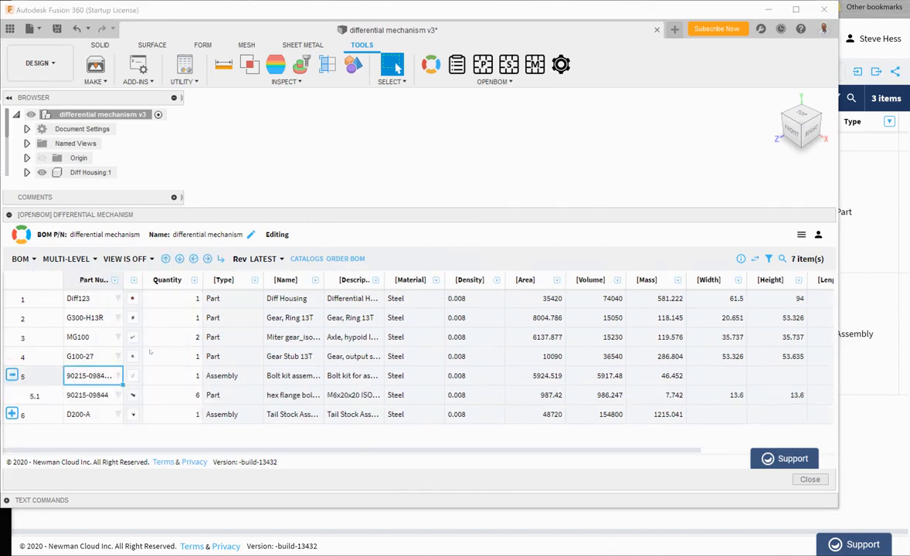
{"action": "left_click_drag", "start_coordinate": [142, 280], "coordinate": [154, 280]}
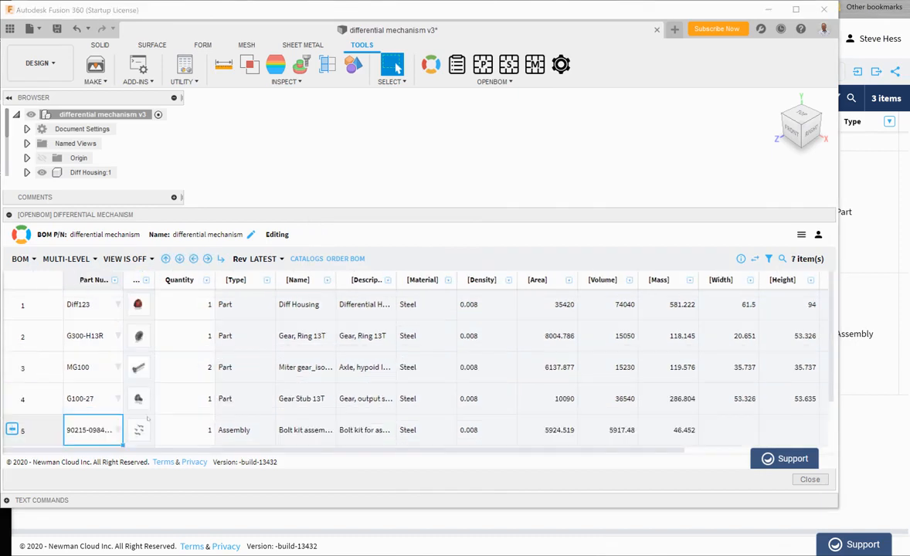
{"action": "left_click", "coordinate": [307, 259]}
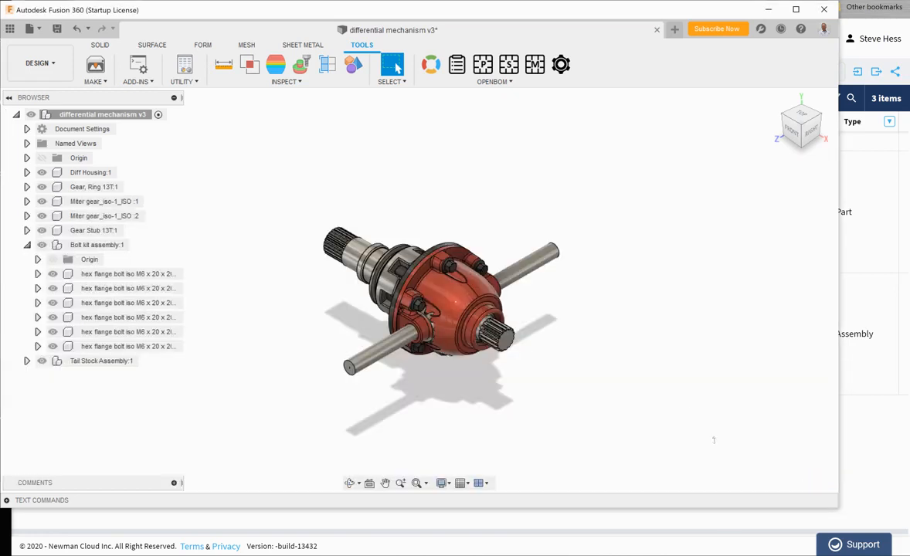
- Locate the differential mechanism BOM in OpenBOM
{"action": "left_click", "coordinate": [432, 64]}
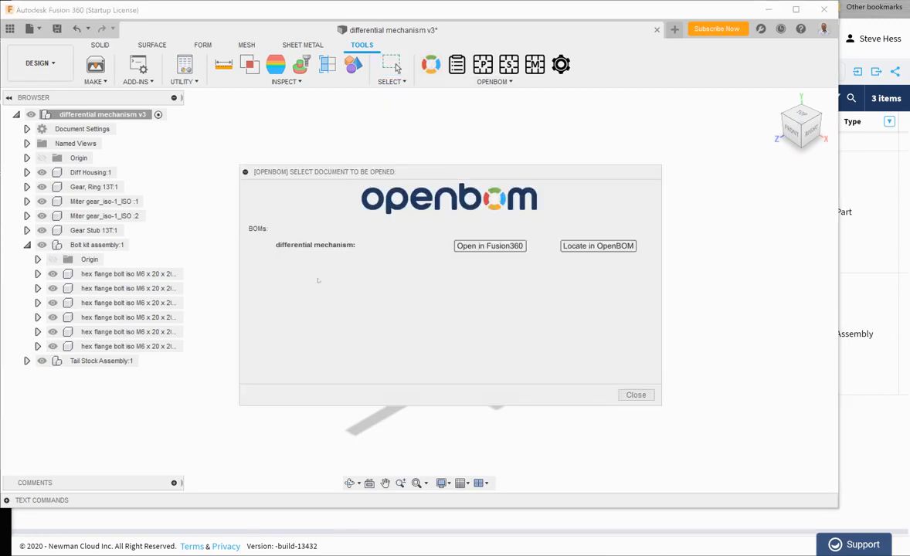
{"action": "left_click", "coordinate": [584, 247]}
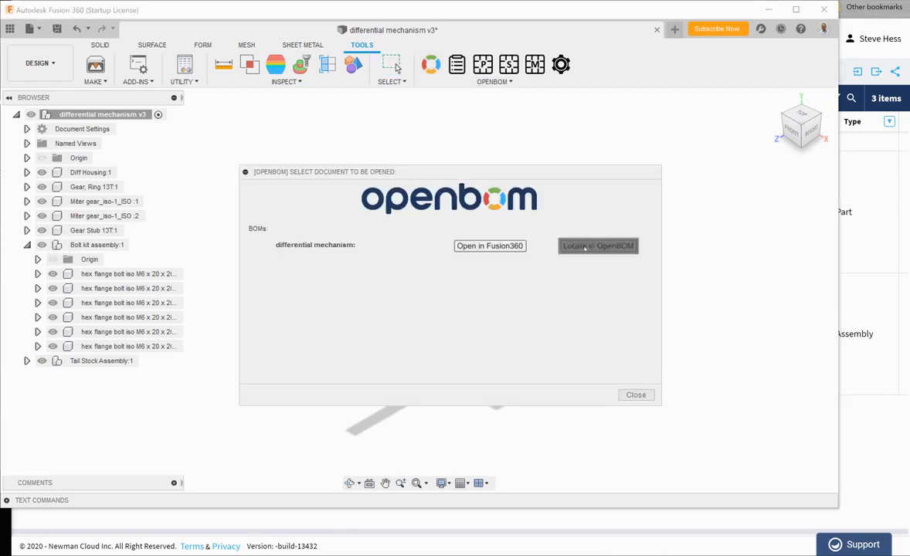